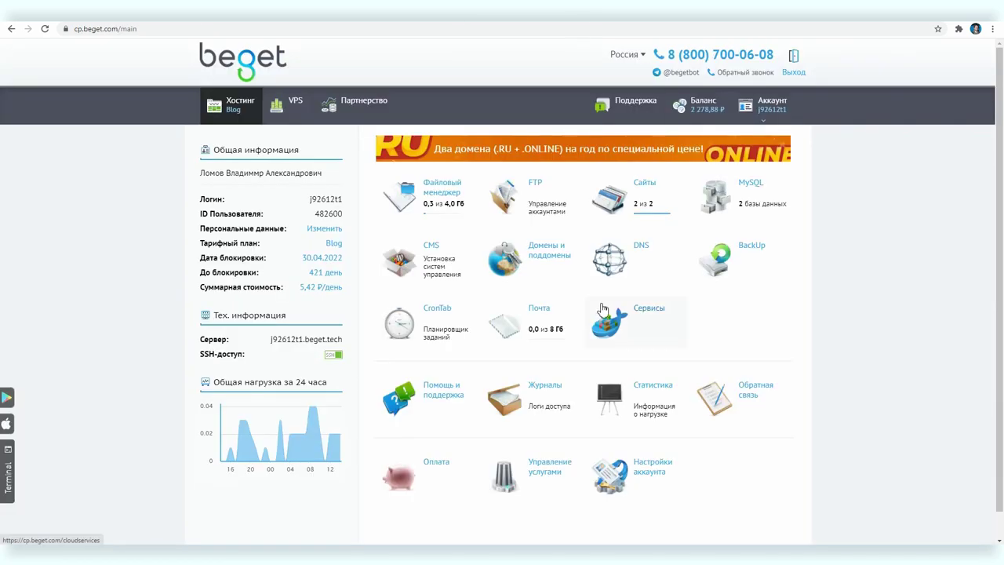
Step: Open the DNS records of suelta.ru in the Beget hosting panel and select the IP address of its A record
click(628, 261)
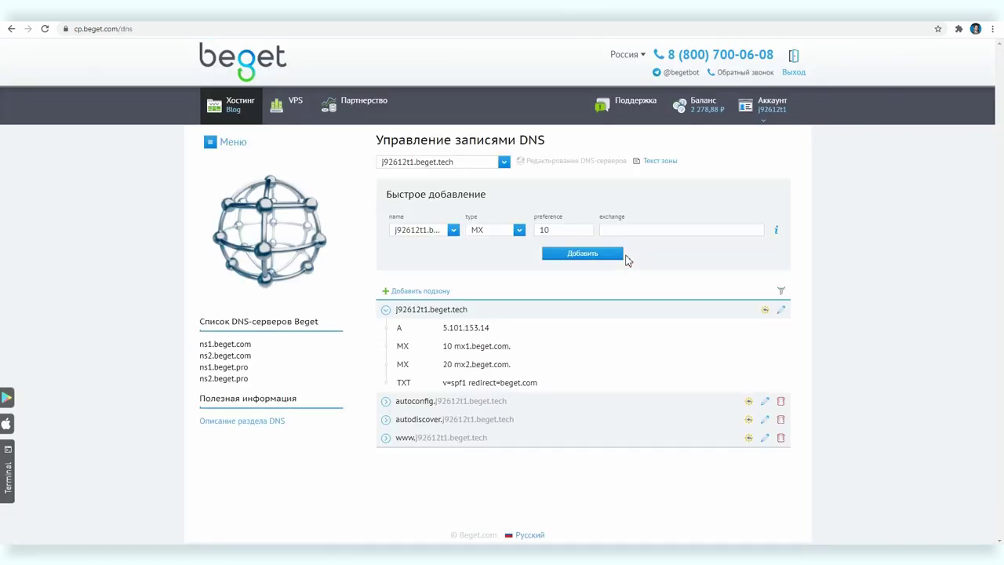
click(462, 162)
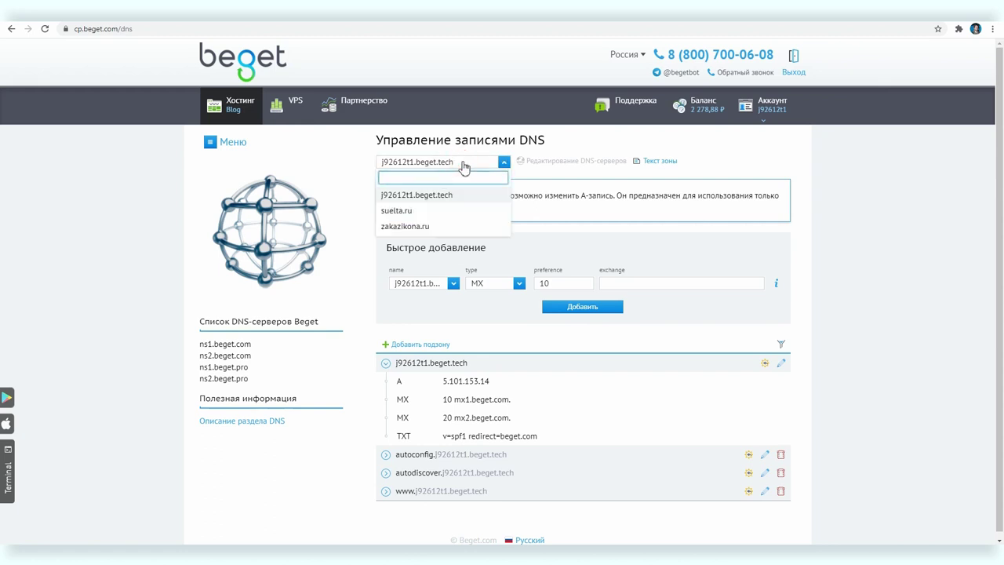
click(410, 213)
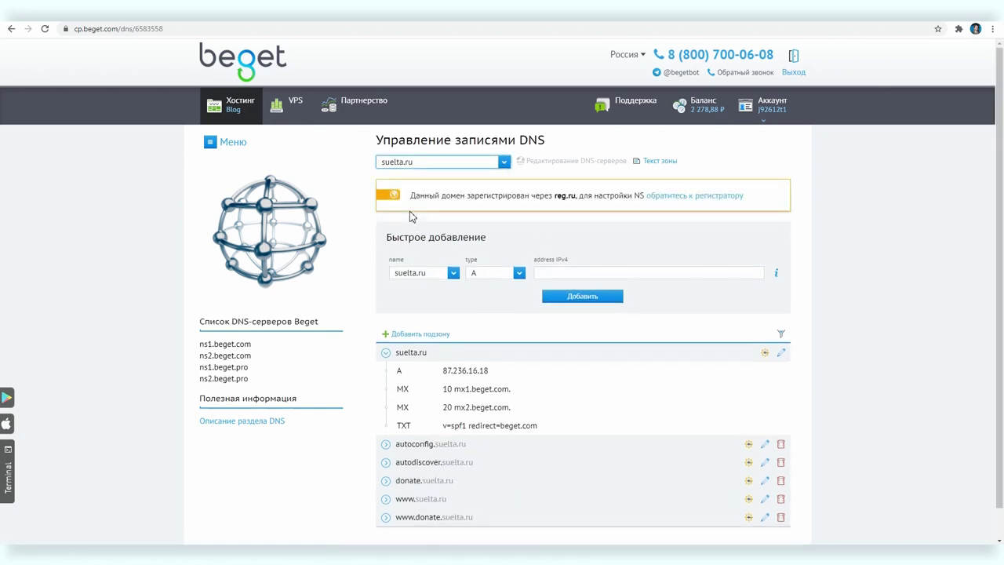
click(443, 371)
drag(443, 371, 489, 371)
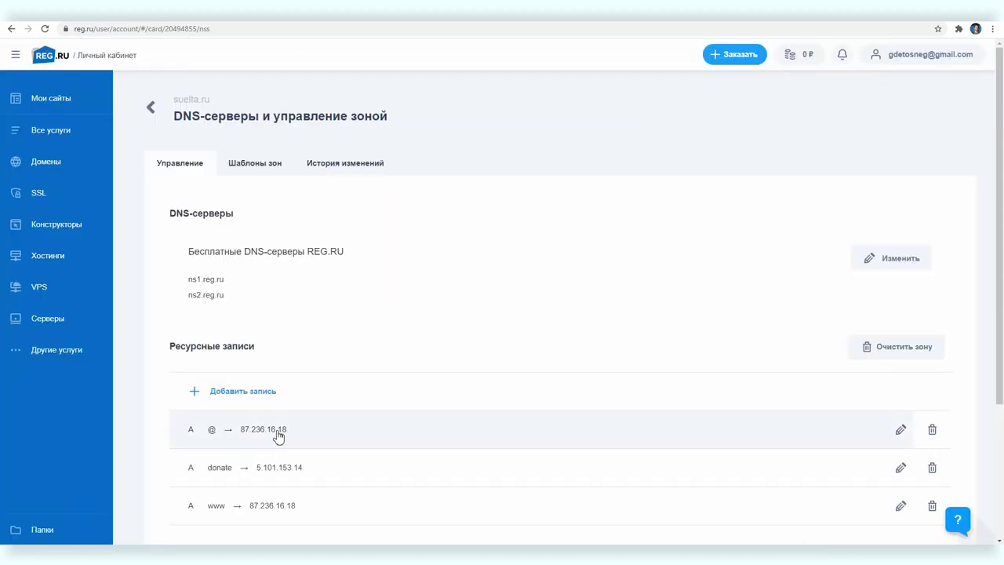
Step: At REG.RU, change the subdomain of suelta.ru's @ A record to event and save it
click(898, 432)
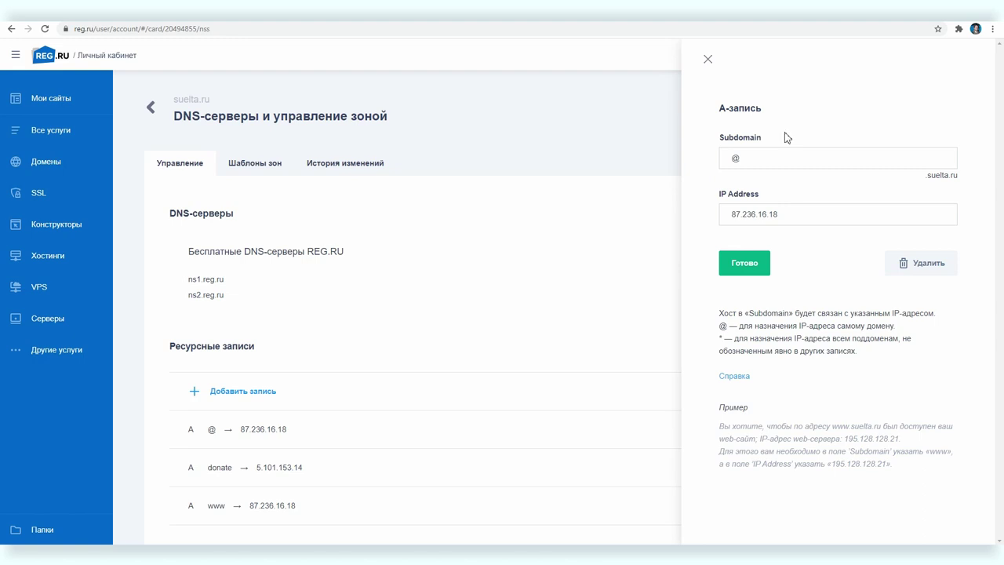
drag(751, 163, 704, 157)
click(764, 271)
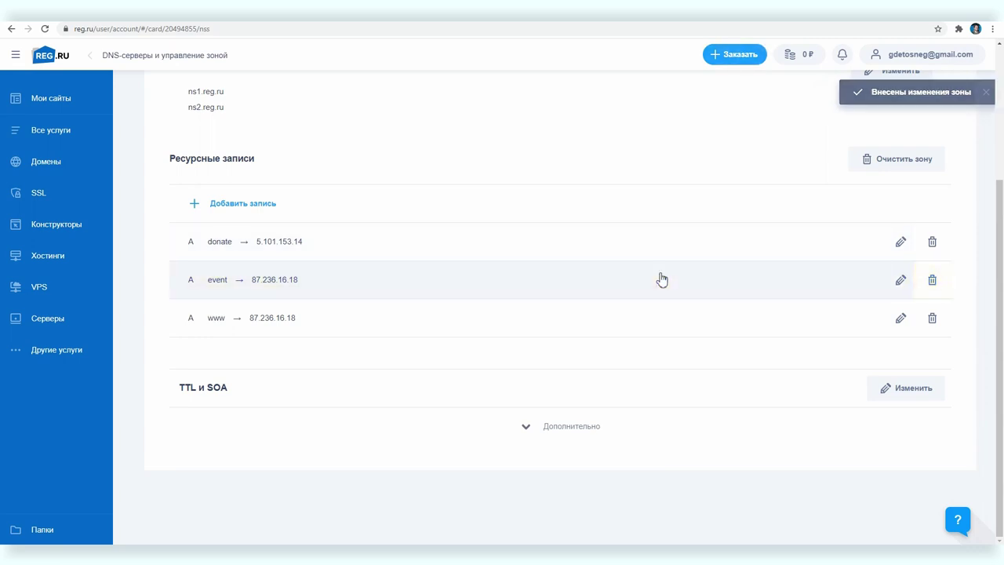
Step: Change the subdomain of the event A record back to @ and save the record
click(899, 287)
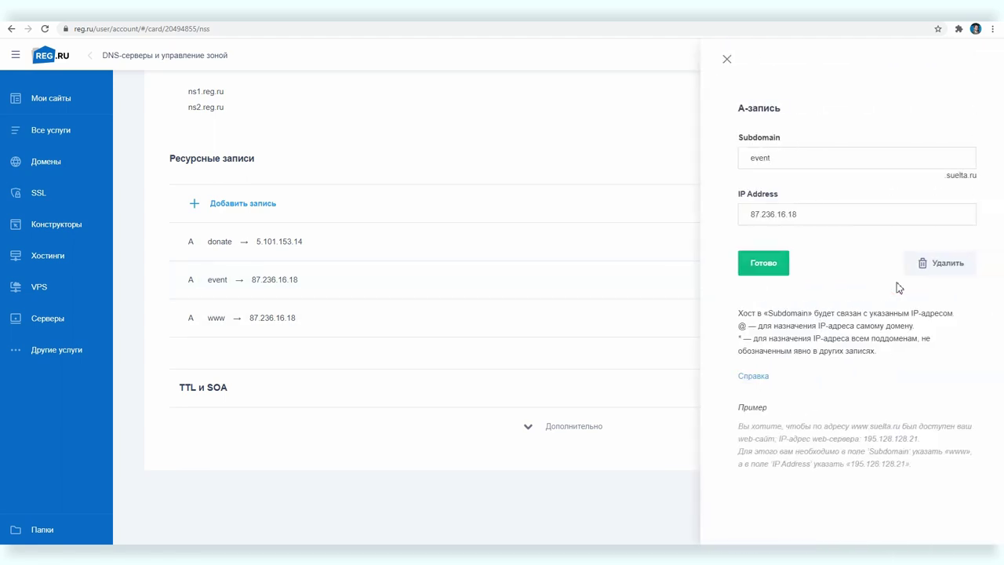
drag(773, 159, 688, 164)
key(BackSpace)
text(@)
click(745, 264)
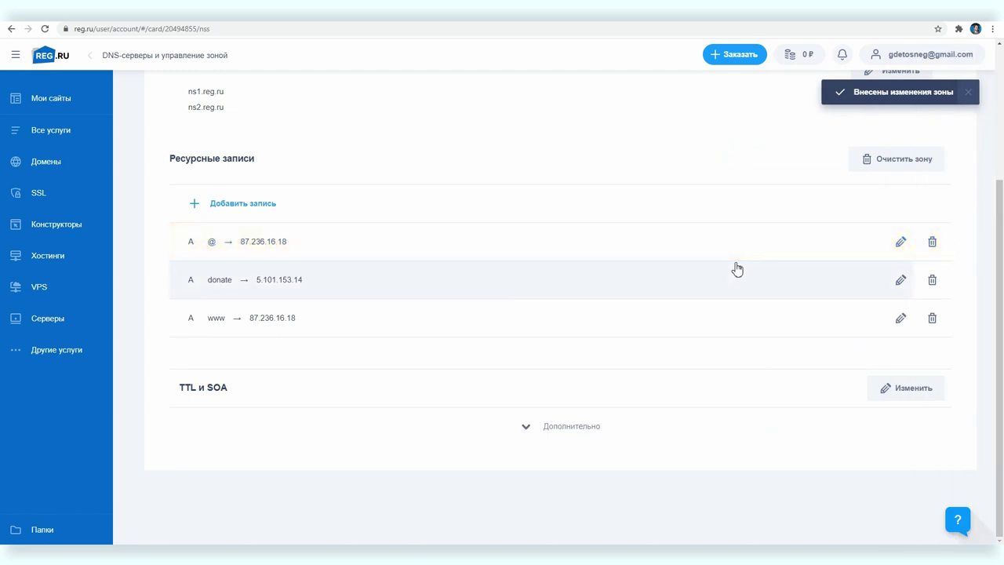
Step: Add a new A record to suelta.ru for the subdomain event with IP address 87.236.16.18
click(261, 203)
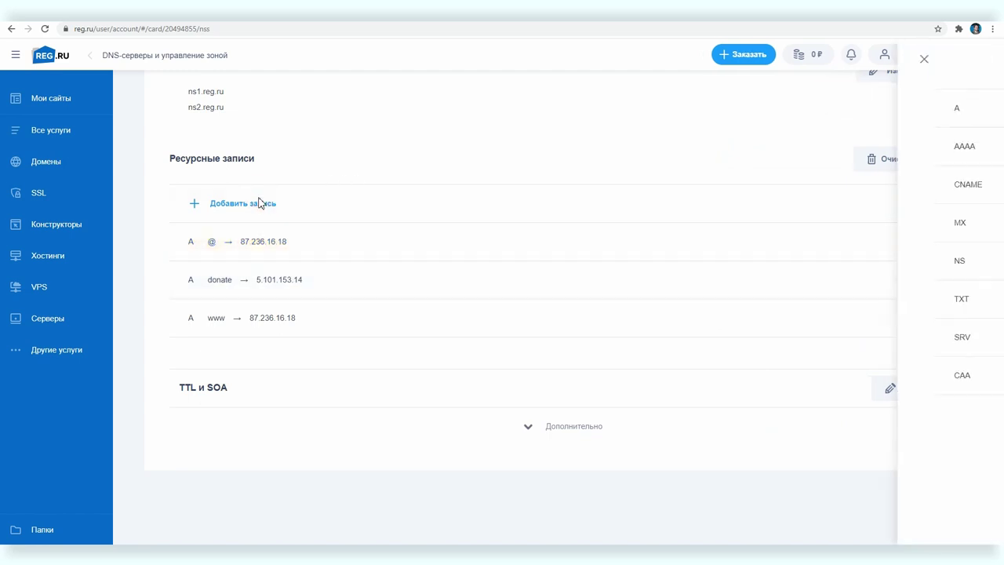
click(855, 106)
click(792, 157)
key(Down)
key(Down)
key(Down)
key(Return)
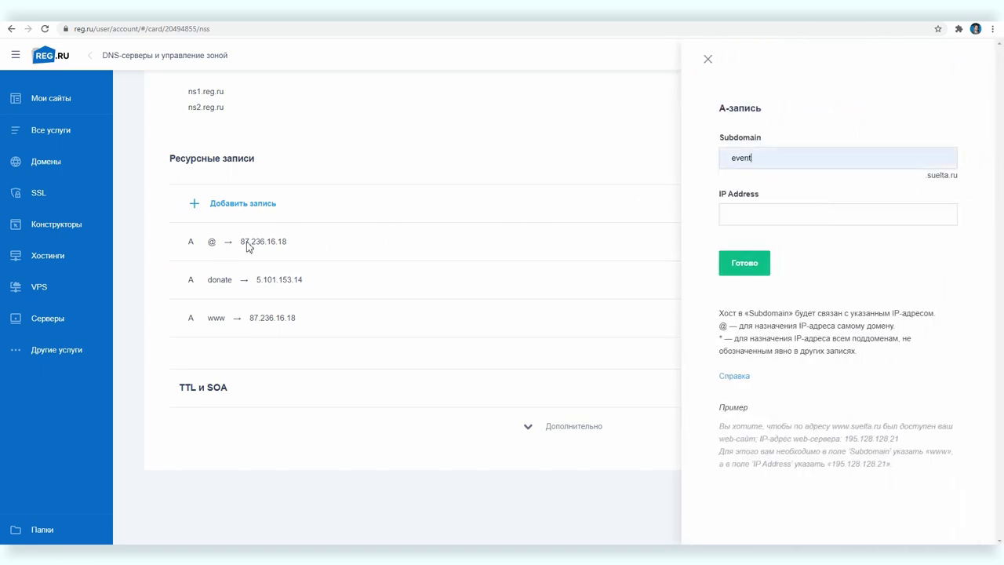
click(744, 267)
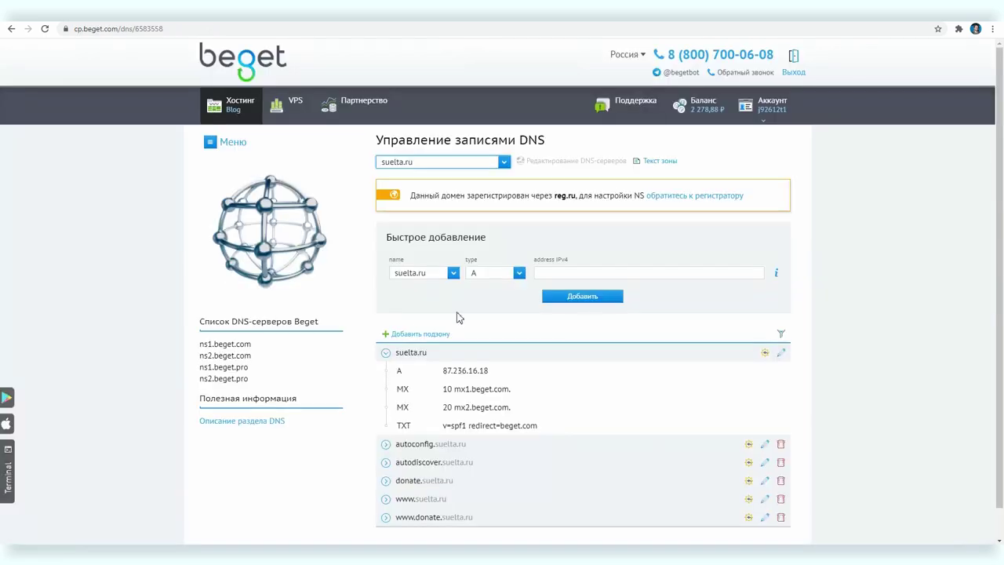
Step: In Beget's domain management, enter the subdomain event.suelta.ru and direct it to the existing beget.tech/public_html site
click(222, 140)
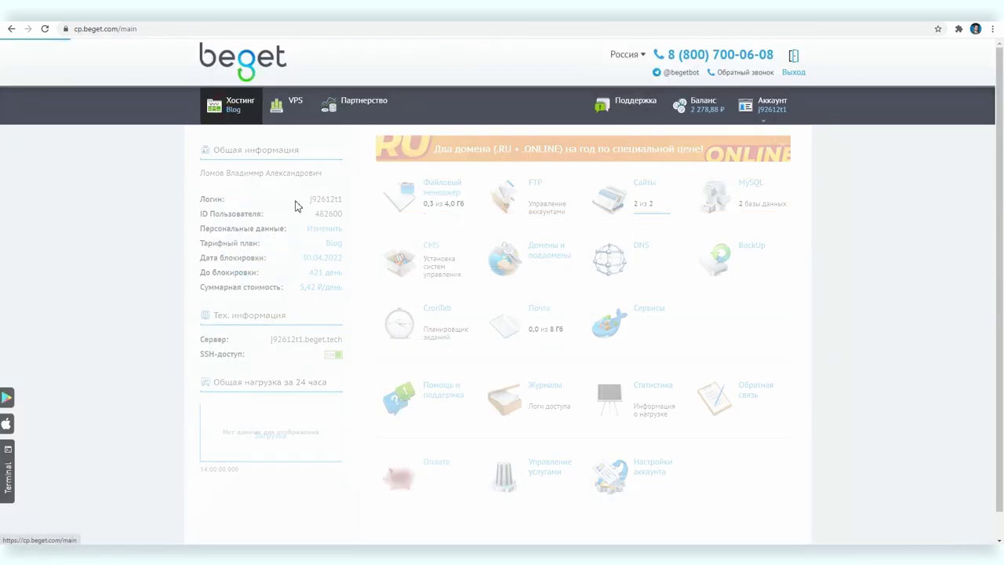
click(525, 239)
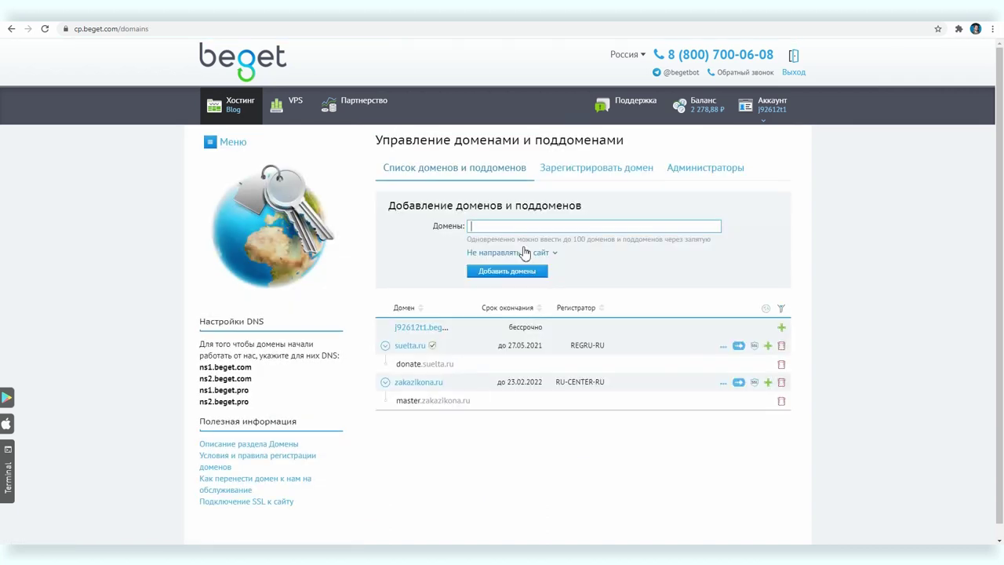
click(770, 346)
text(event.suelta.ru)
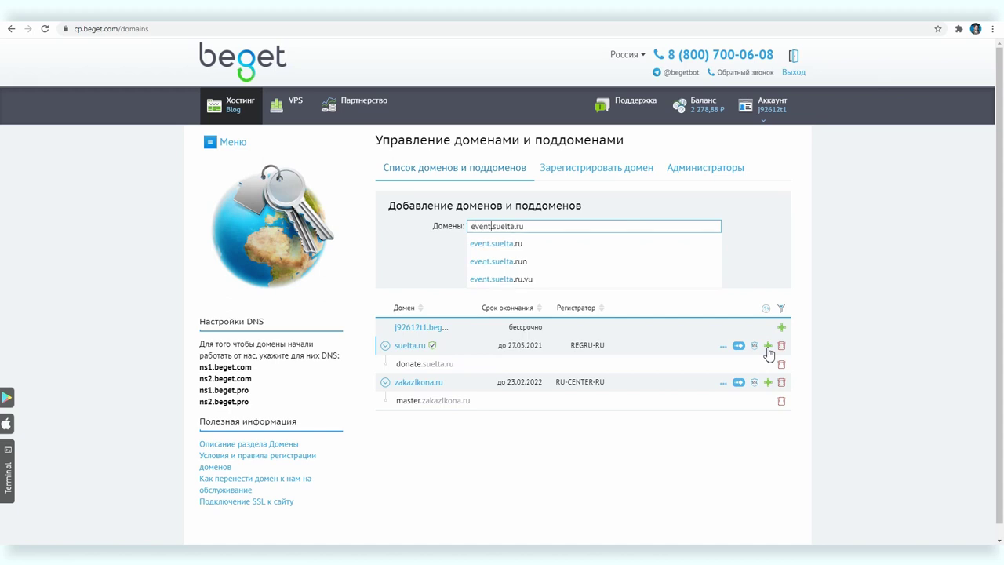
click(772, 271)
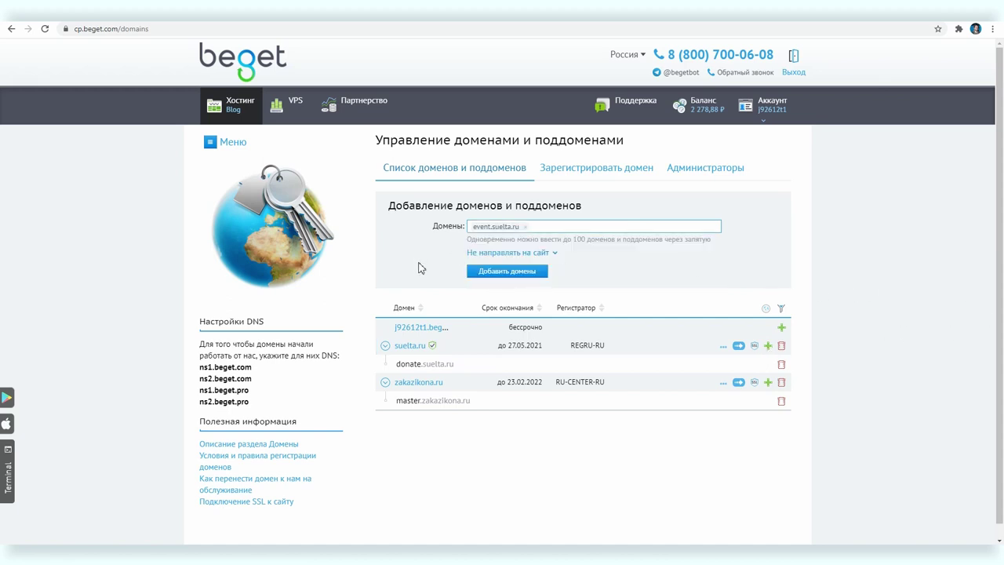
click(512, 252)
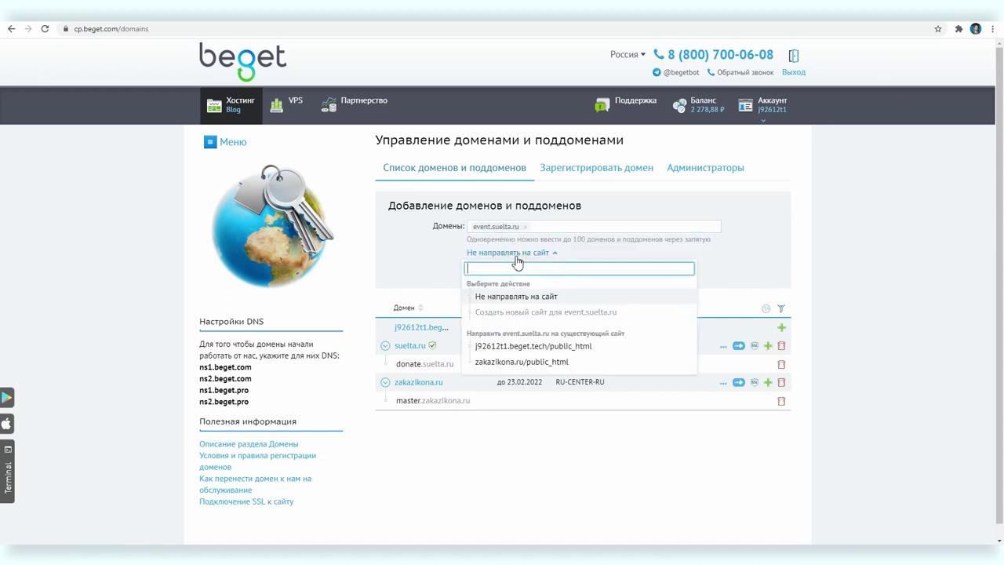
click(517, 346)
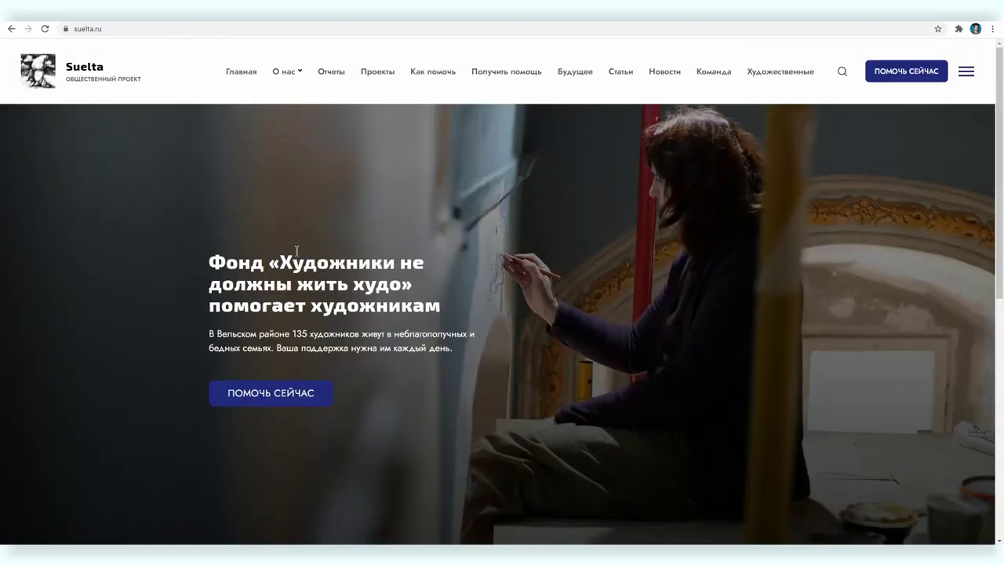
Step: Change the suelta.ru site address to donate.suelta.ru and load the subdomain
click(88, 28)
click(98, 28)
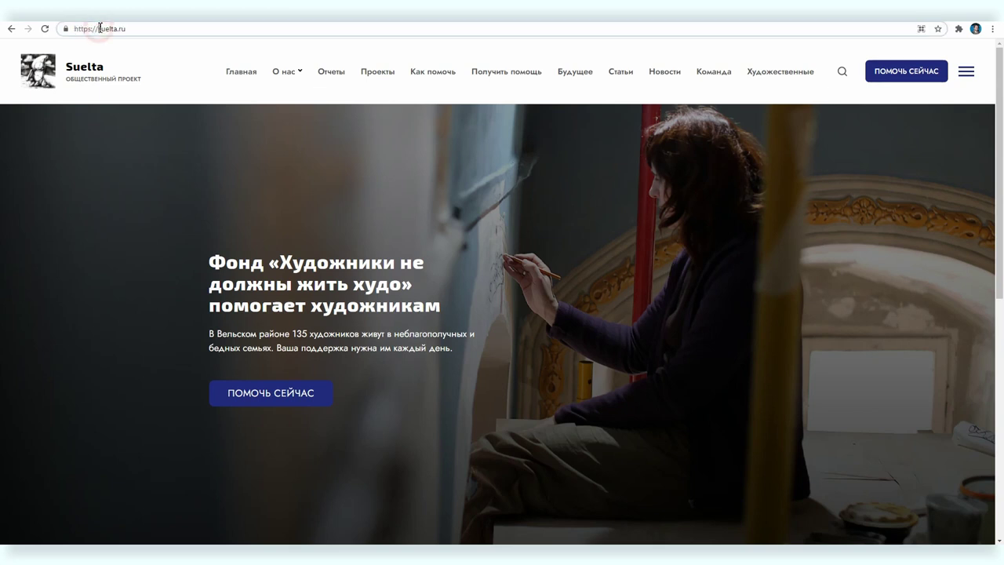
text(donate.)
key(Return)
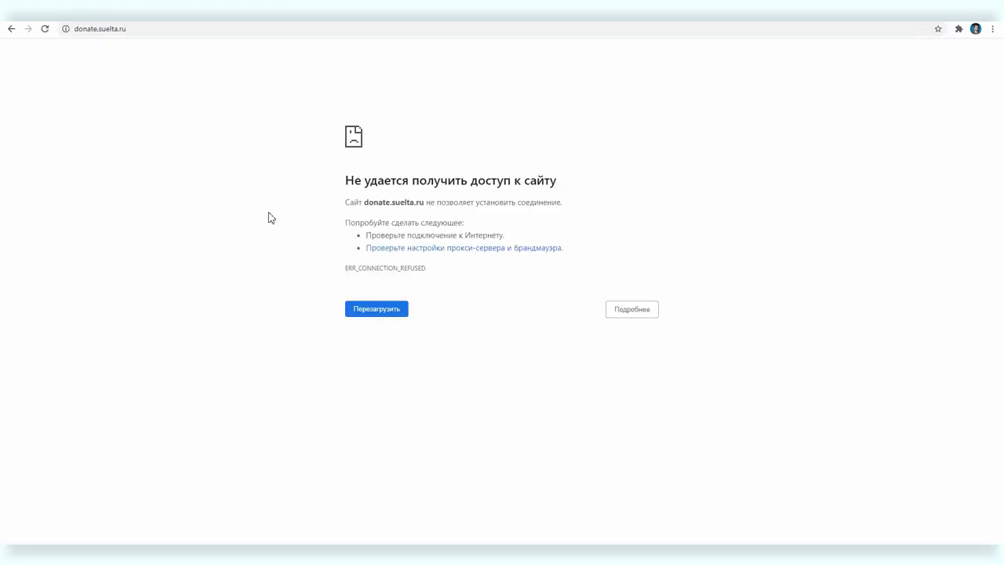
Step: Load donate.suelta.ru over plain HTTP instead of HTTPS and check its address
click(91, 31)
click(89, 29)
click(91, 29)
key(BackSpace)
key(Return)
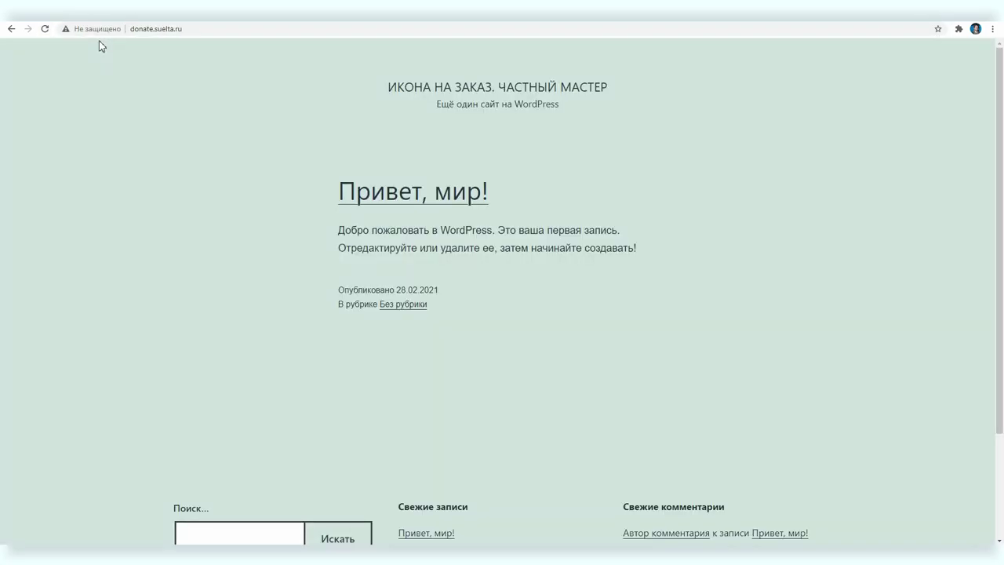
click(143, 29)
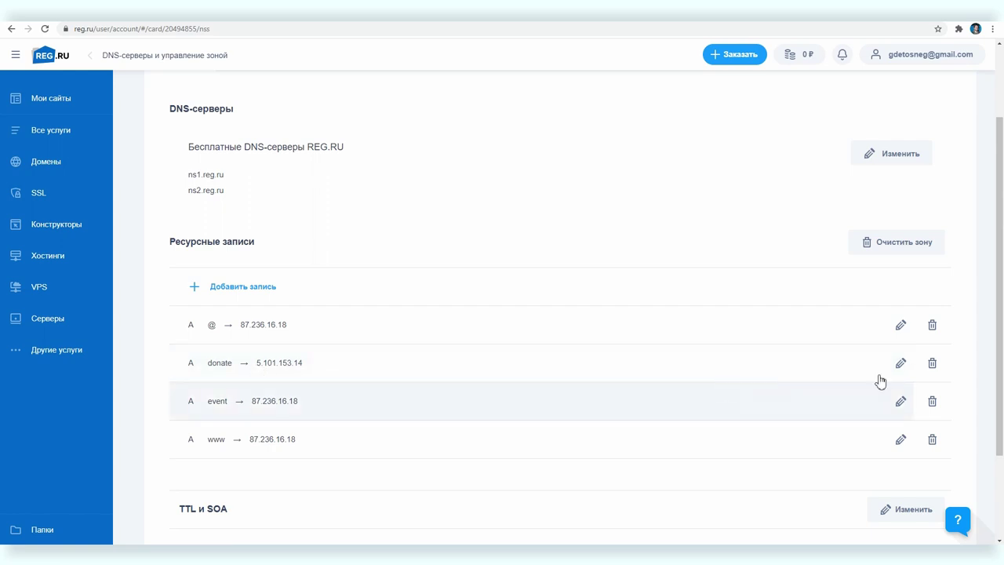
Step: At REG.RU, review the subdomain and IP address fields of the donate and @ A records
click(902, 363)
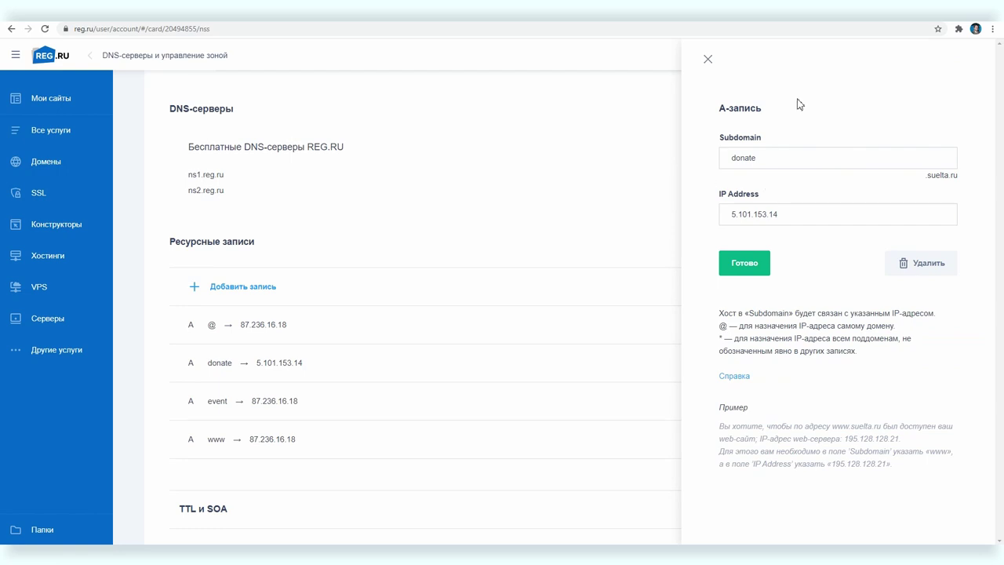
click(708, 59)
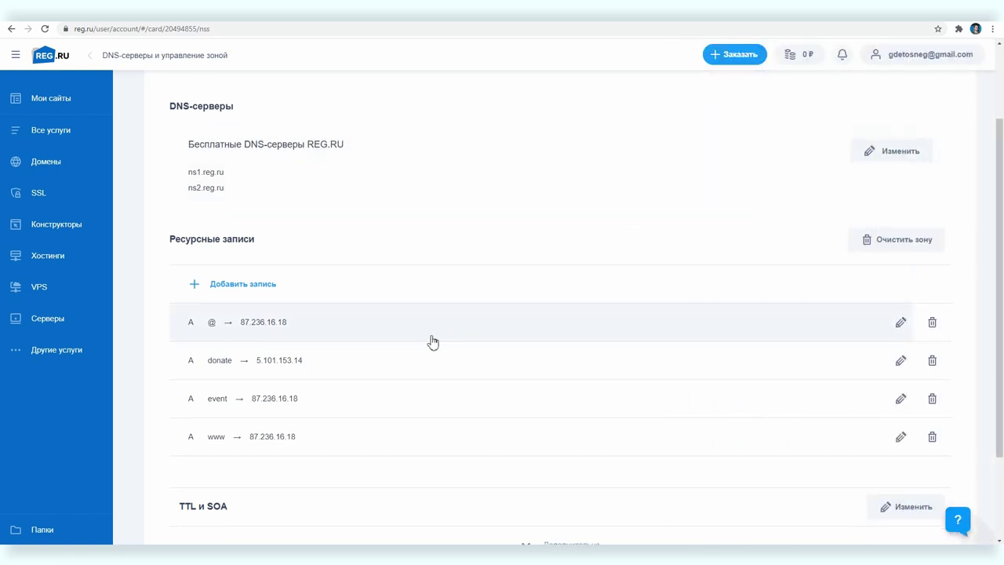
click(900, 324)
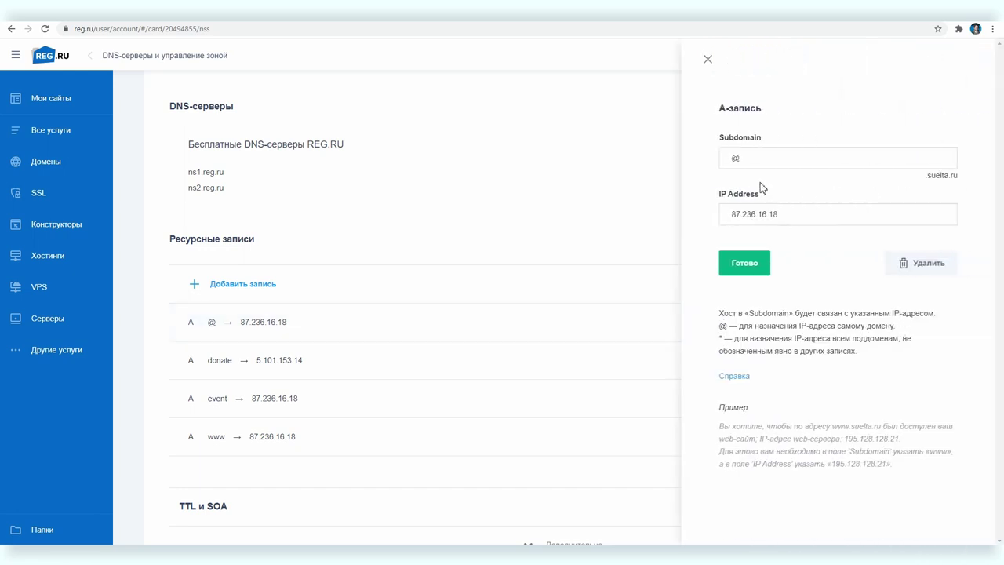
drag(743, 160, 694, 162)
double_click(742, 217)
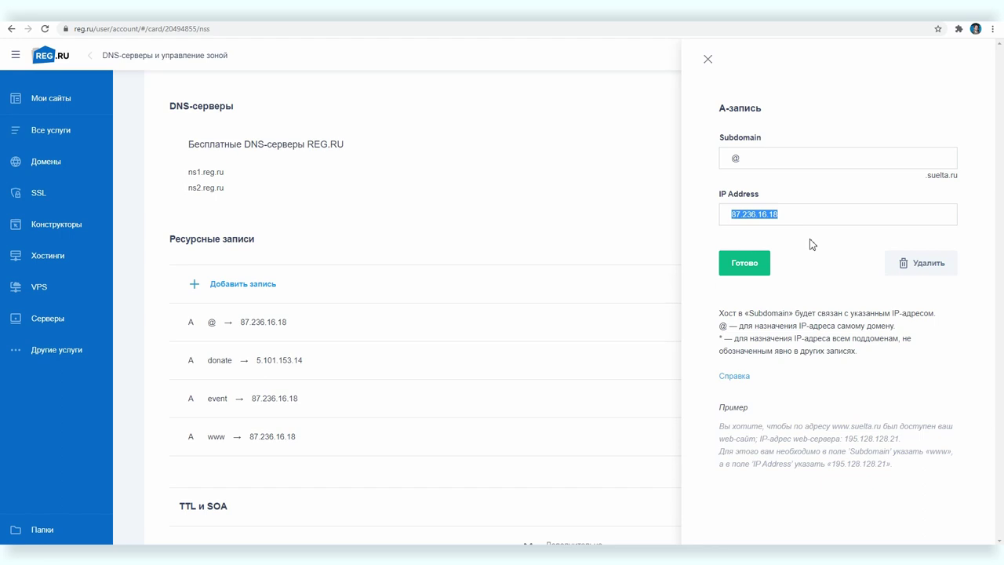
click(742, 266)
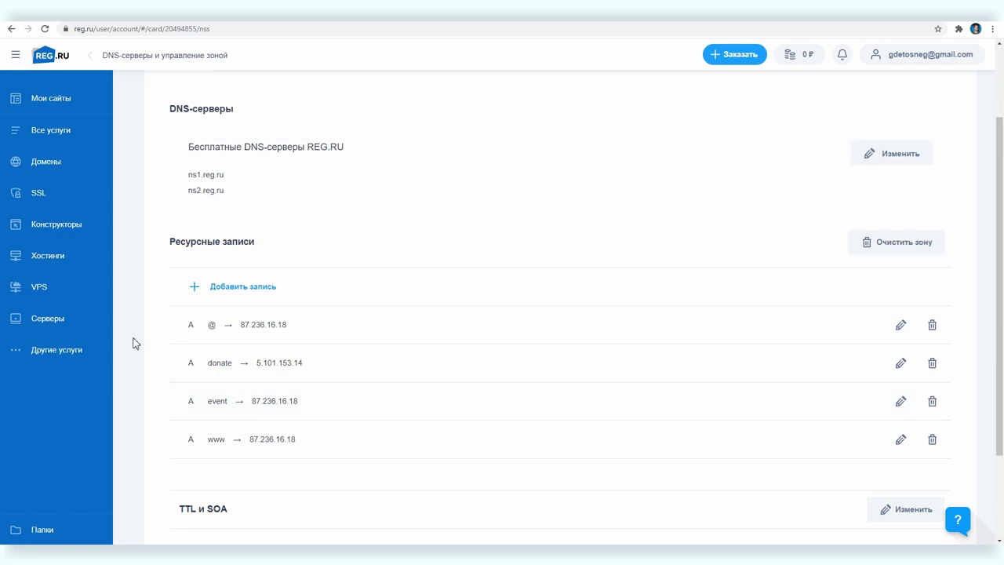
Step: Open the form for a new MX record on suelta.ru, examine its fields and close it without adding a record
click(260, 286)
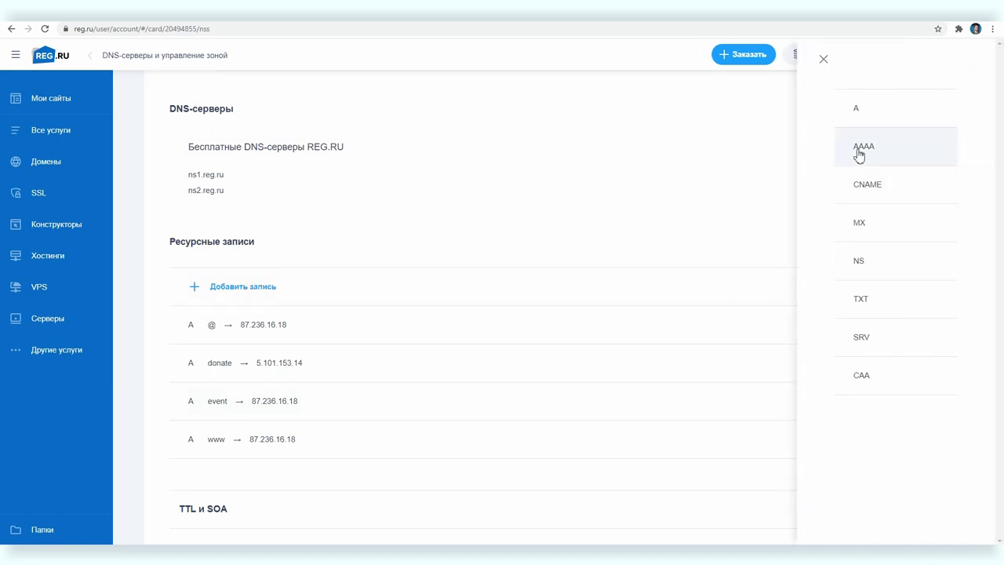
click(859, 220)
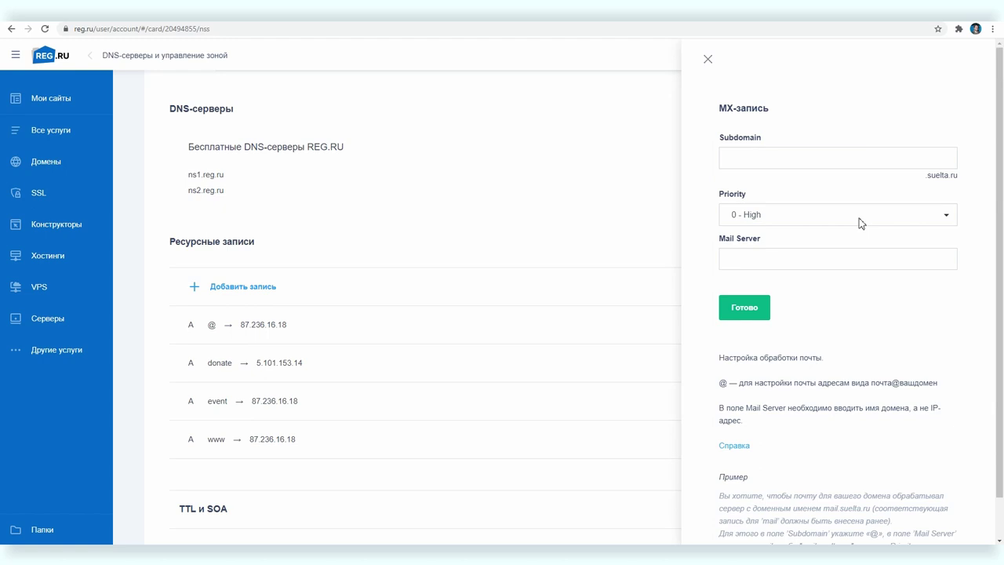
click(708, 59)
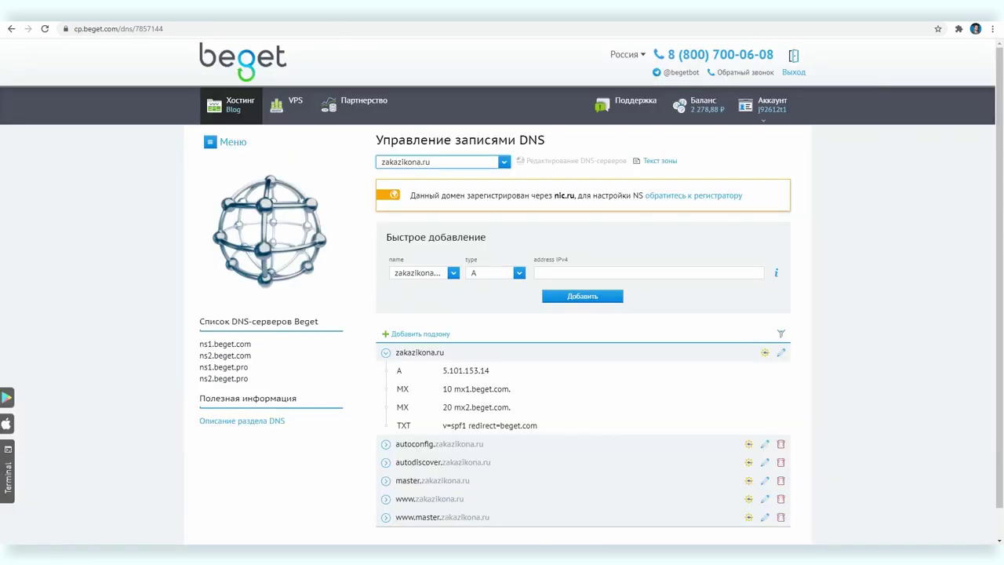
Step: In Beget, open zakazikona.ru's main DNS zone for editing, view the record types that can be added, and cancel the editing
click(440, 162)
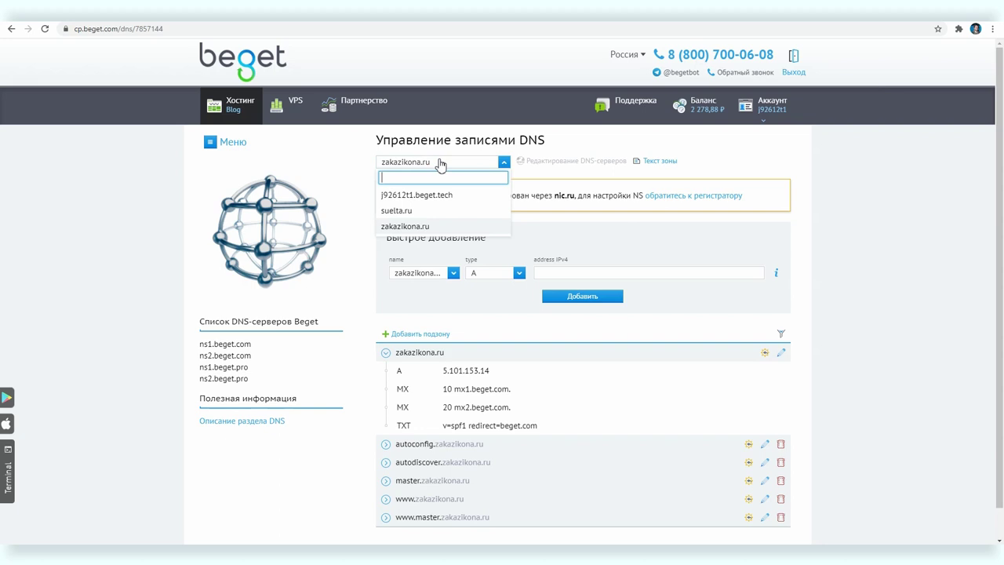
click(418, 227)
scroll(377, 231, down, 1)
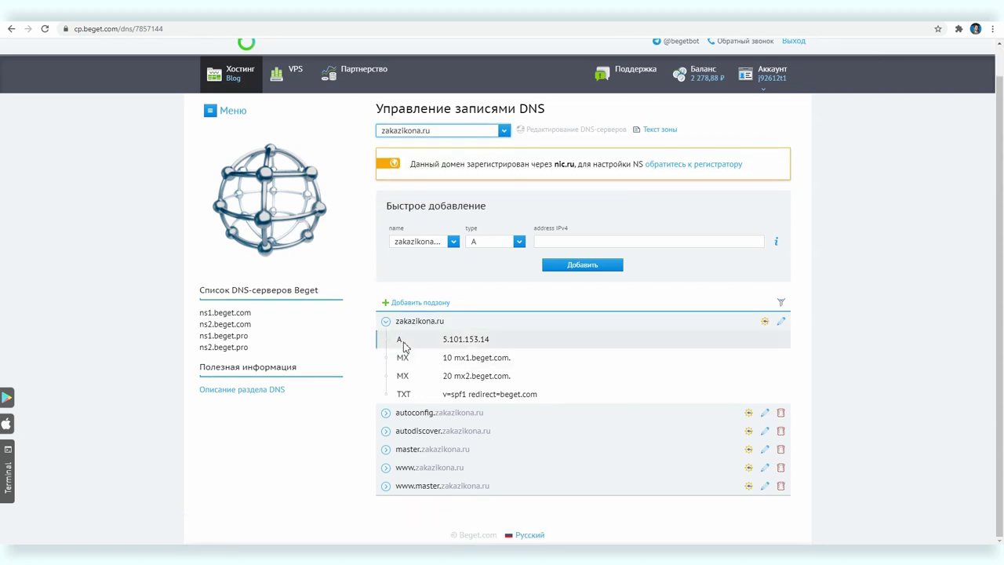
click(780, 321)
scroll(738, 376, down, 2)
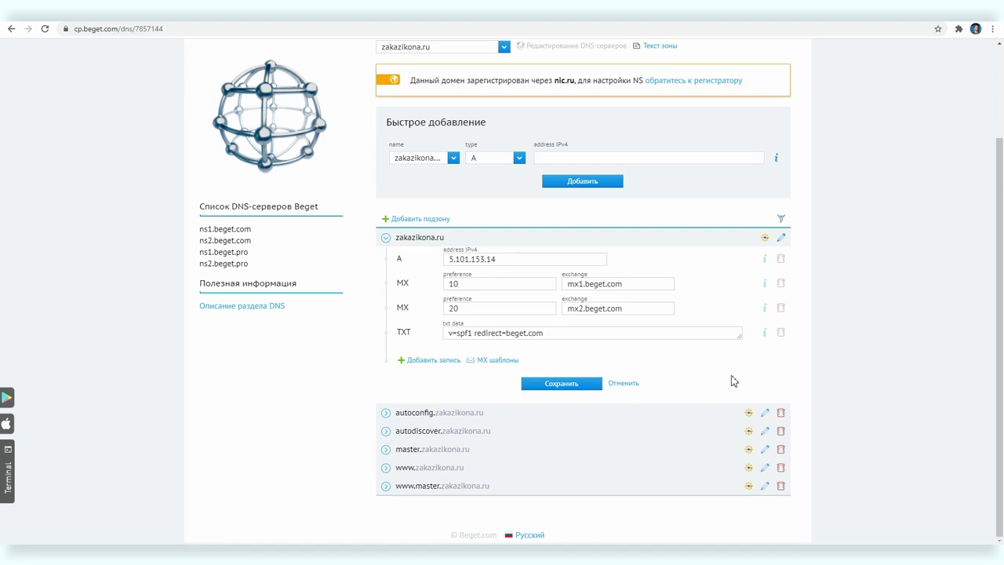
click(433, 360)
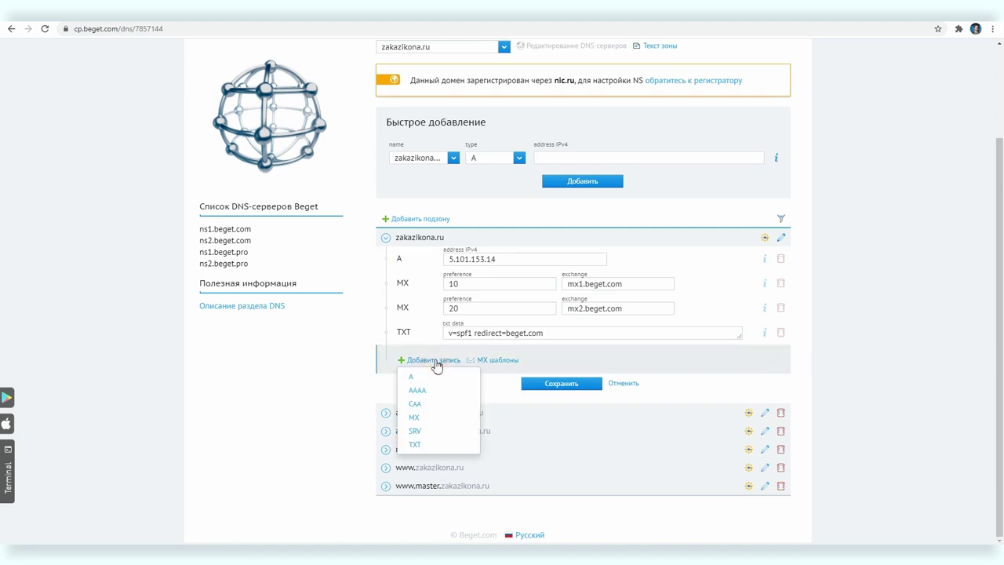
click(664, 385)
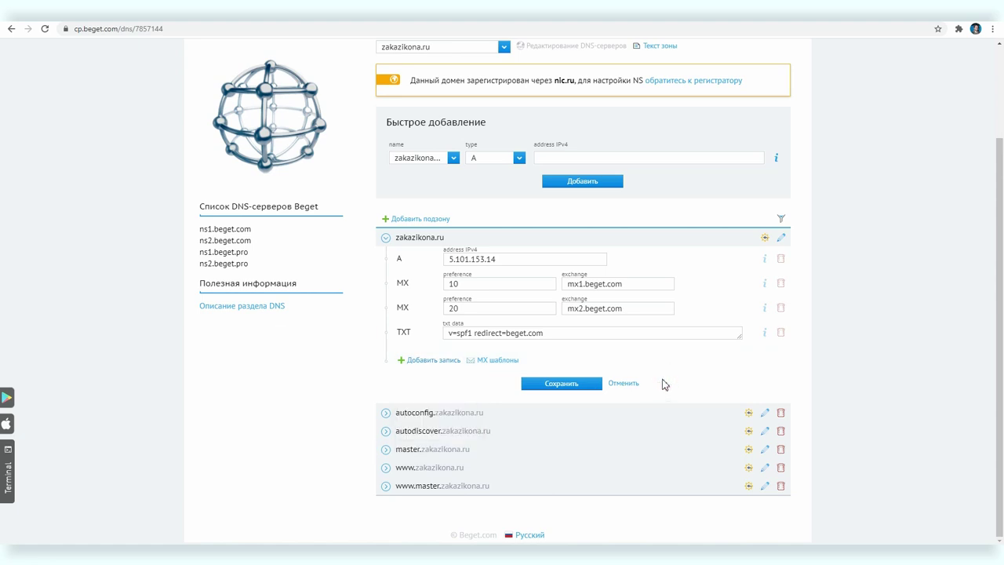
click(625, 385)
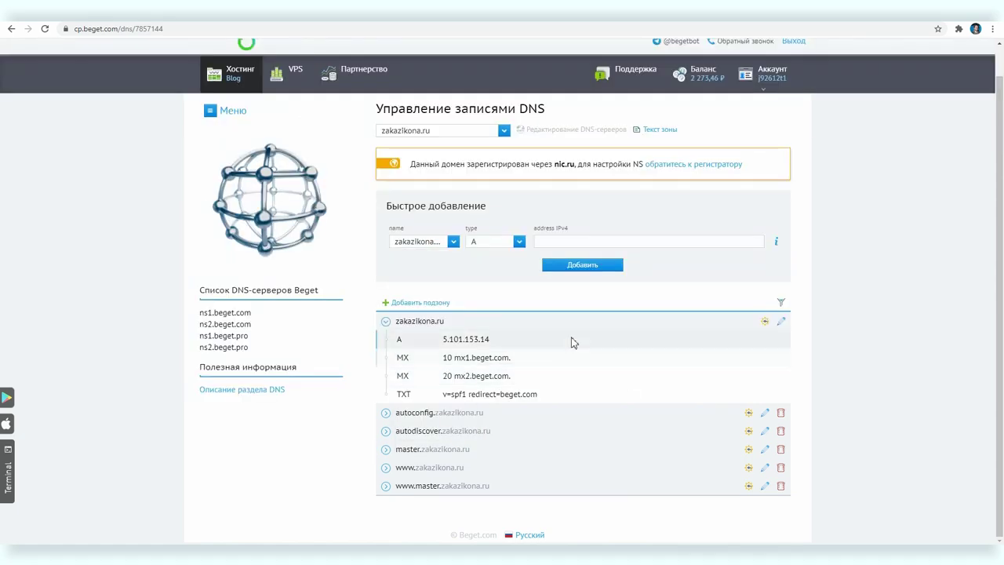
click(385, 467)
scroll(408, 459, down, 1)
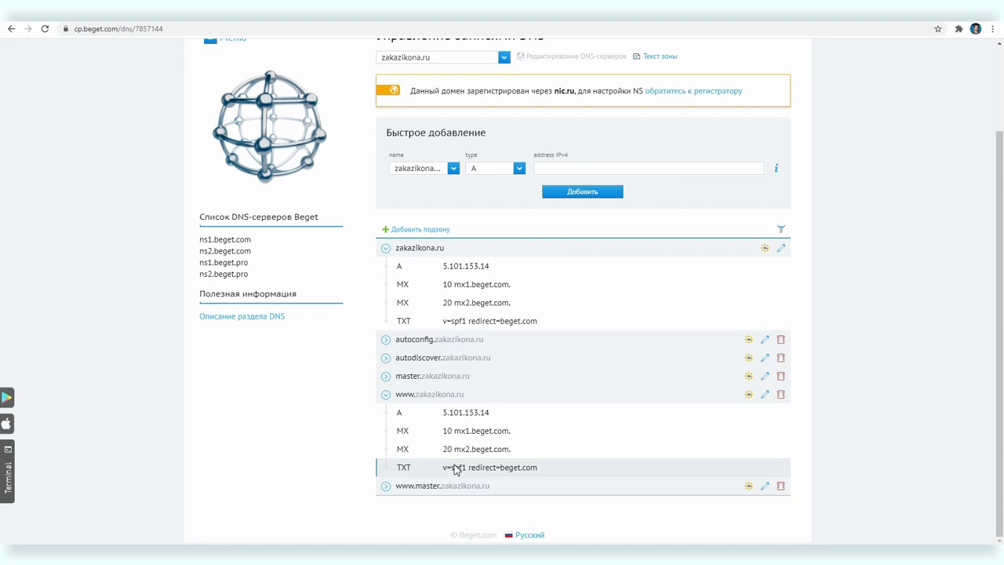
click(765, 394)
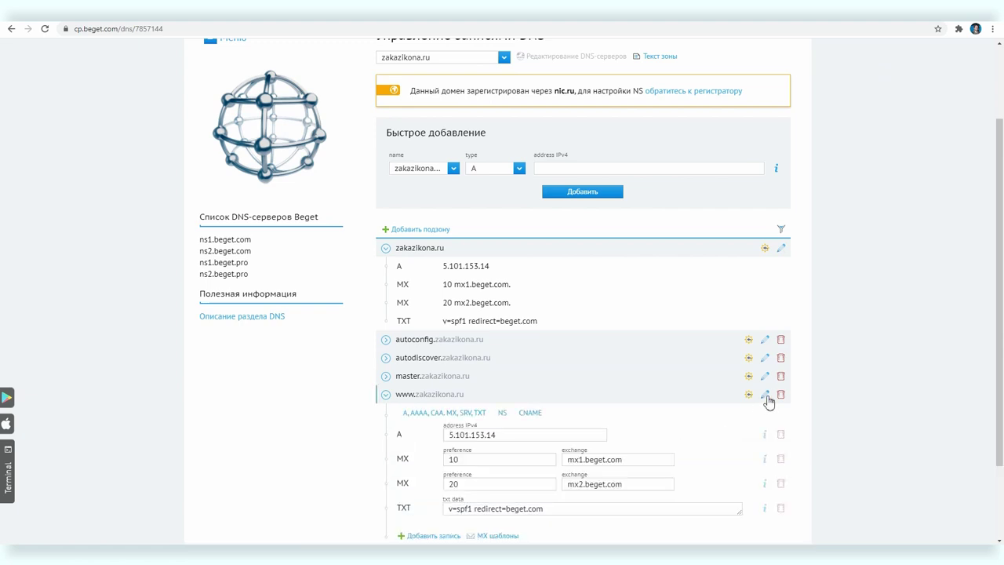
click(529, 414)
click(505, 433)
text(zakazikona.ru)
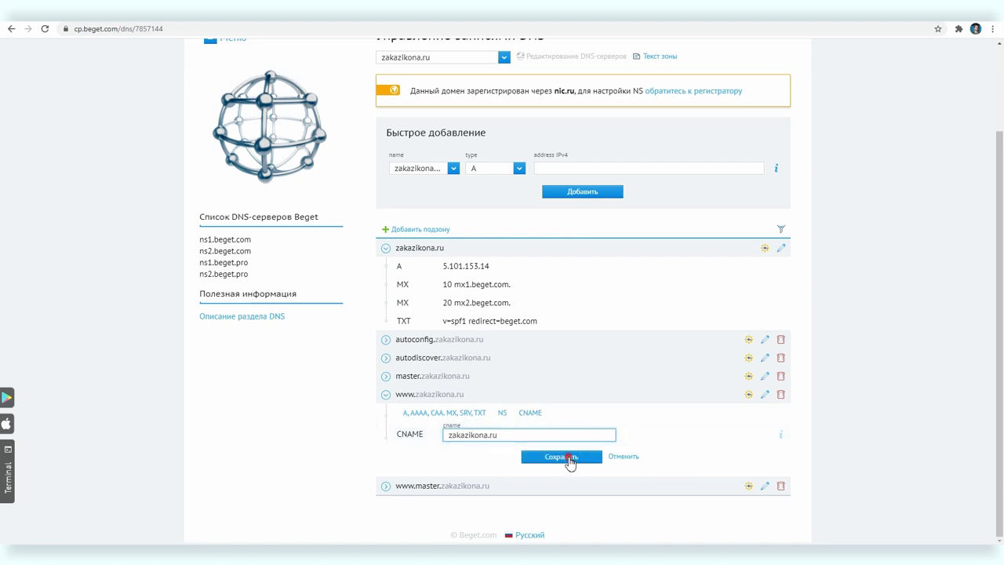
click(570, 460)
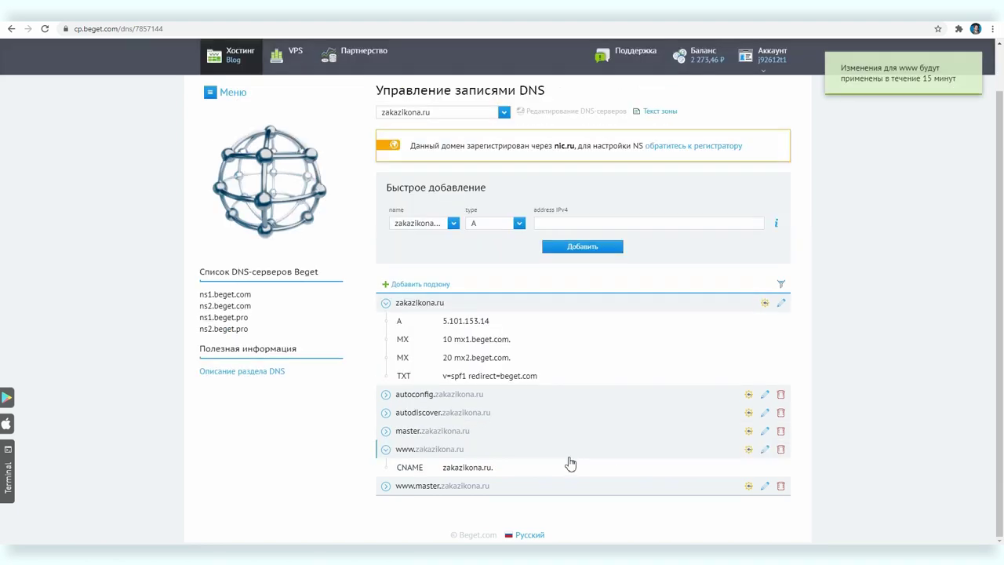